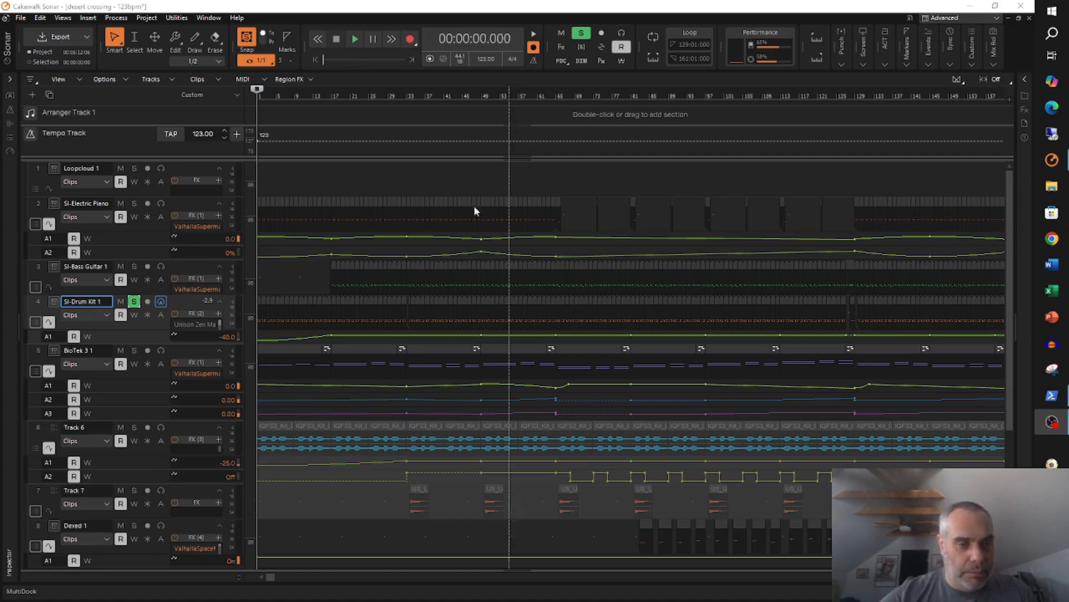
# Turn off solo on SI-Drum Kit 1 and play the full 123bpm mix from the start.
pyautogui.click(133, 302)
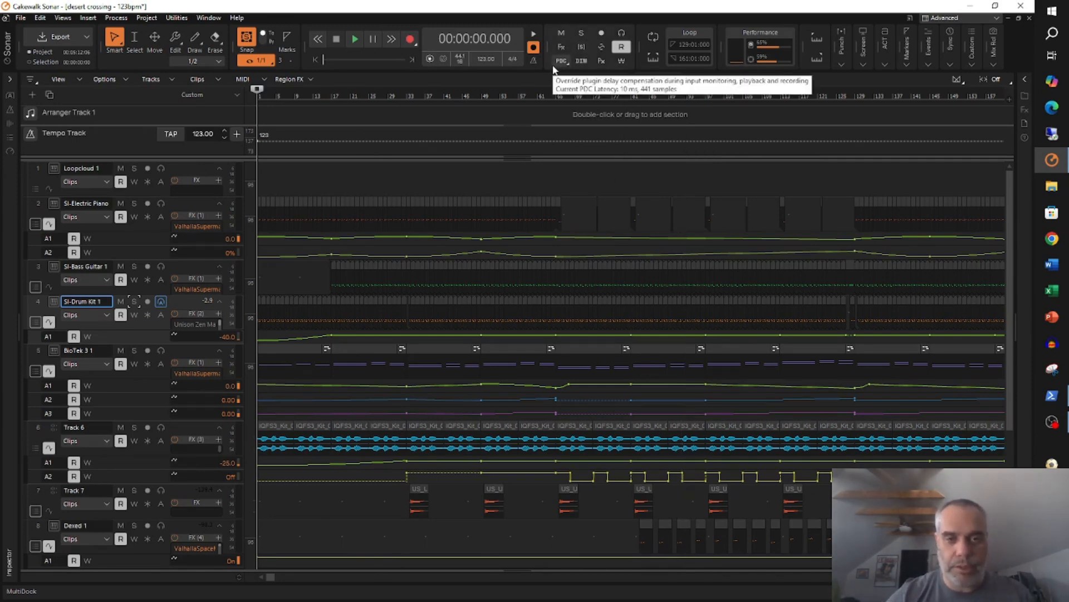
pyautogui.press('space')
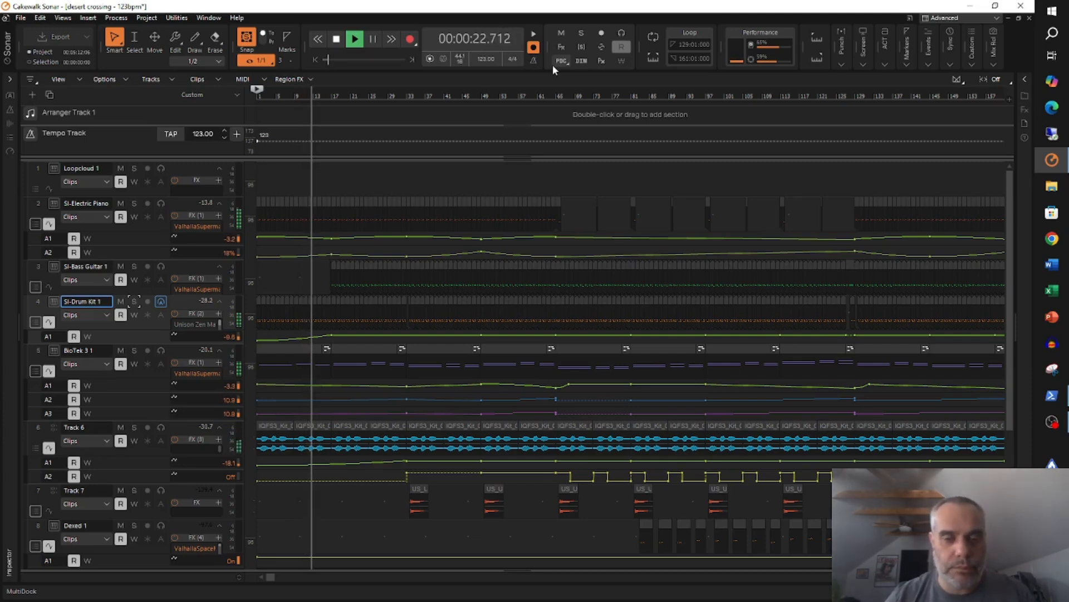
pyautogui.press('space')
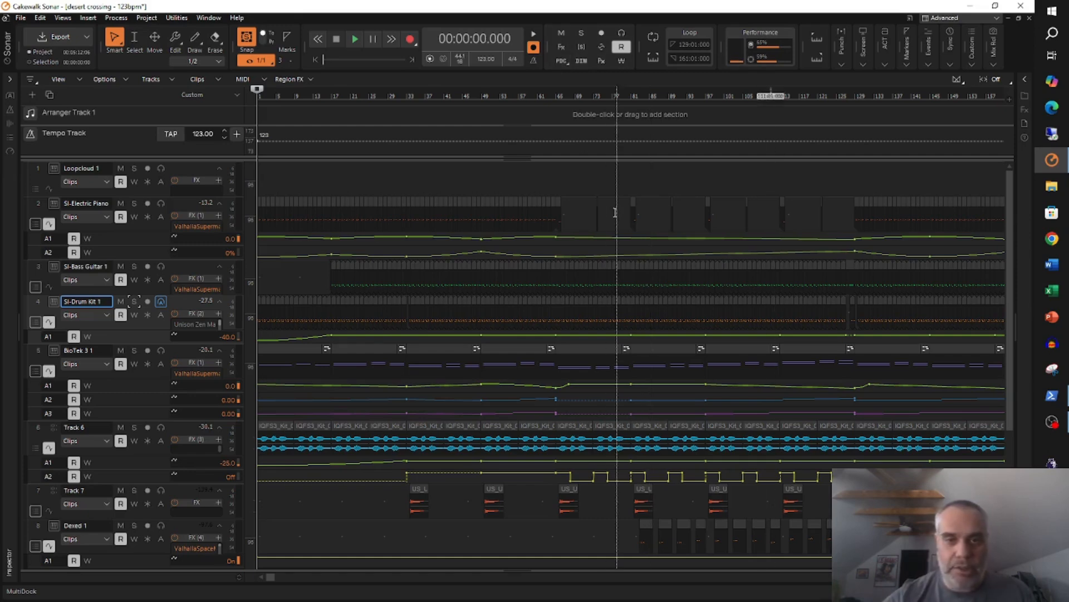
# Play the full 123bpm mix from measure 65.
pyautogui.click(555, 97)
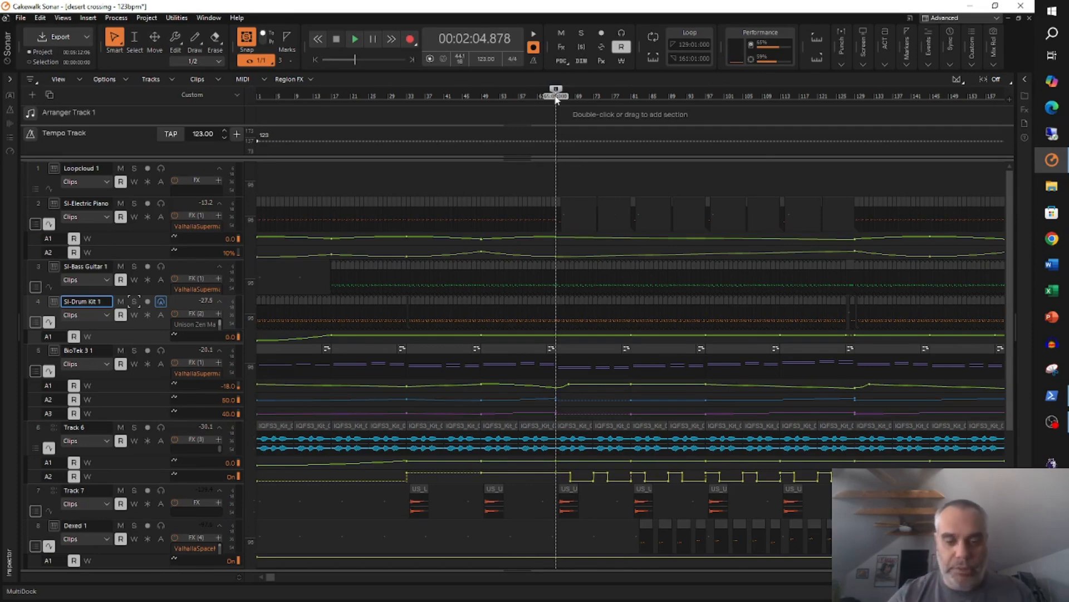
pyautogui.press('space')
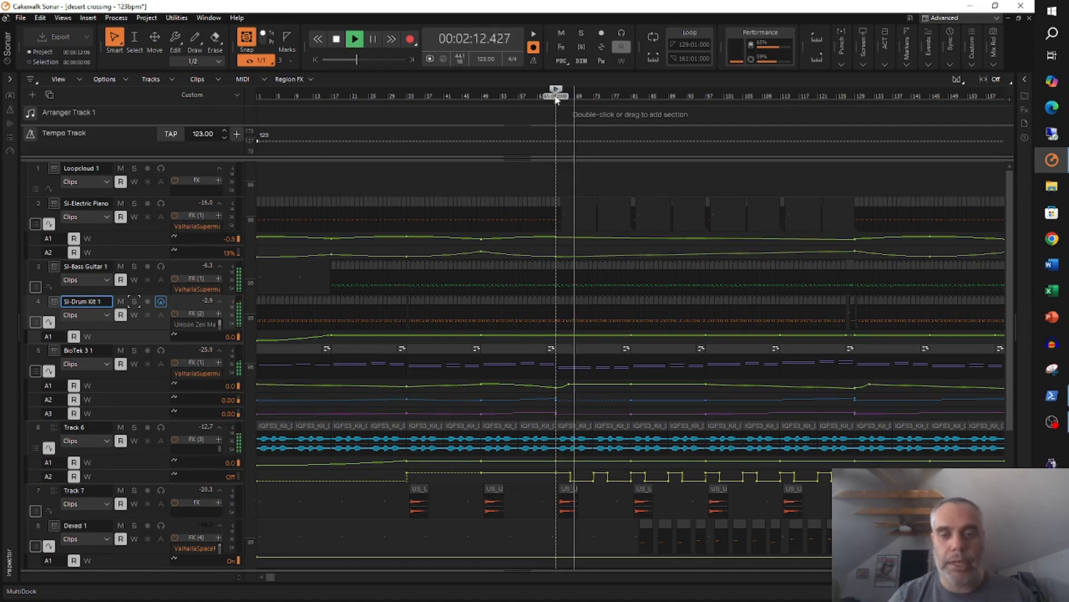
pyautogui.press('space')
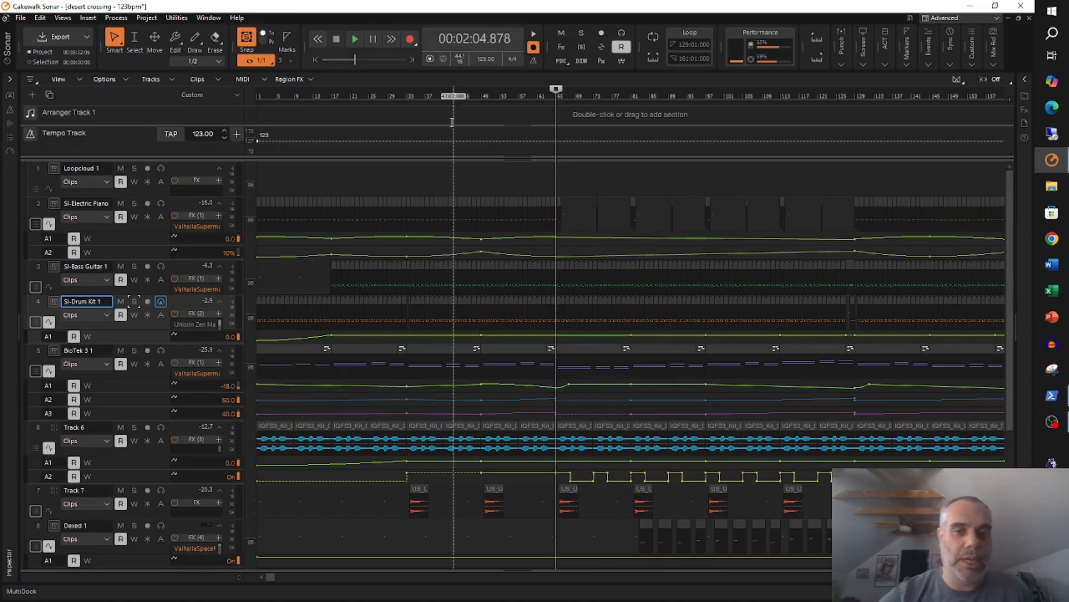
# Switch to the desert crossing - 148bpm project and fit its tracks in view with the bus pane hidden.
pyautogui.click(209, 17)
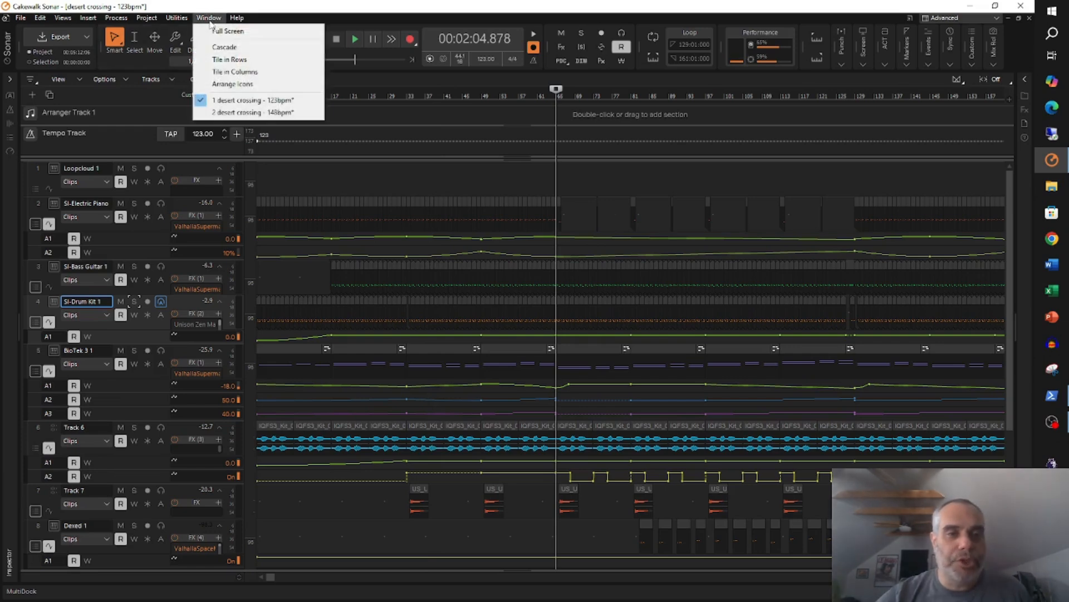
pyautogui.click(267, 113)
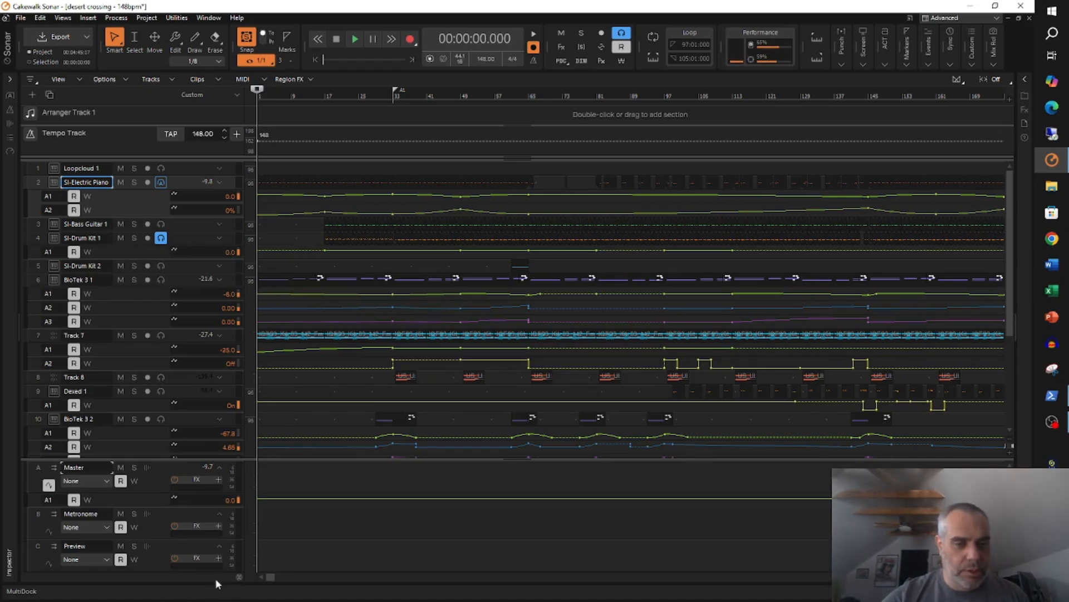
pyautogui.click(239, 577)
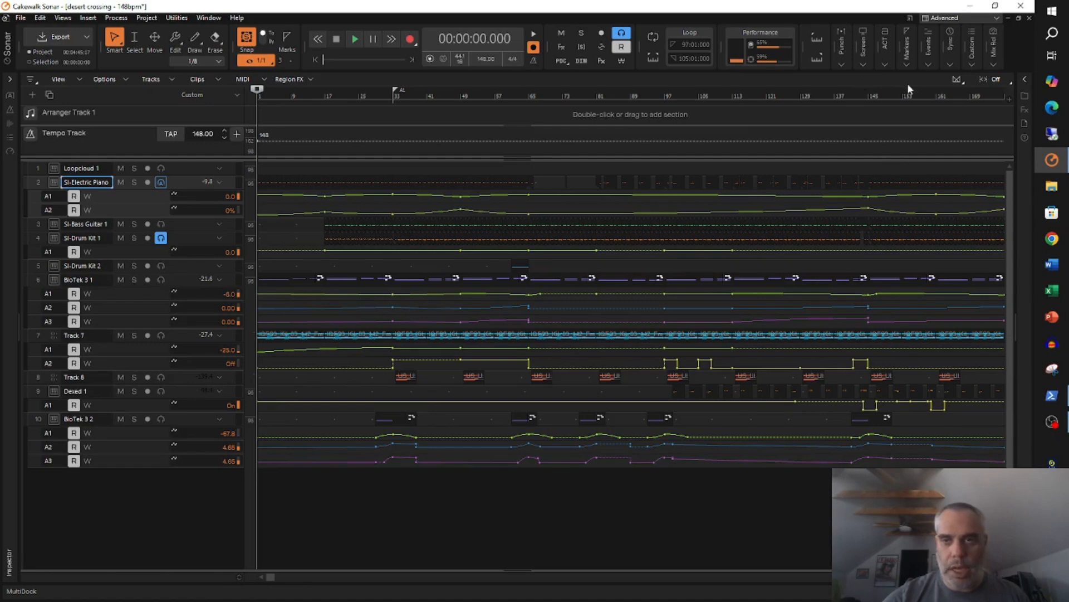
pyautogui.click(971, 64)
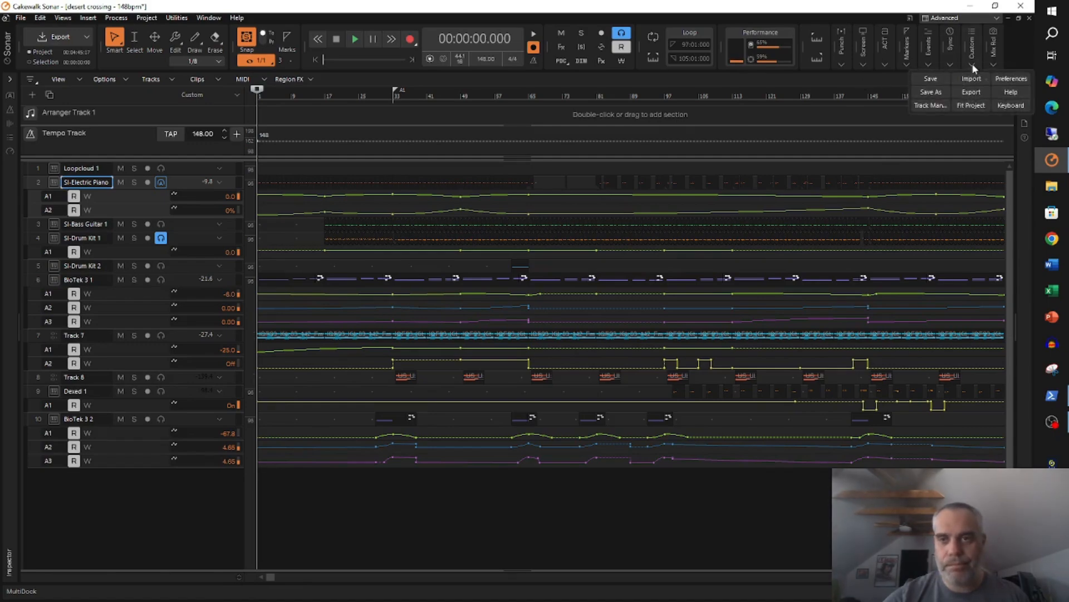
pyautogui.click(971, 106)
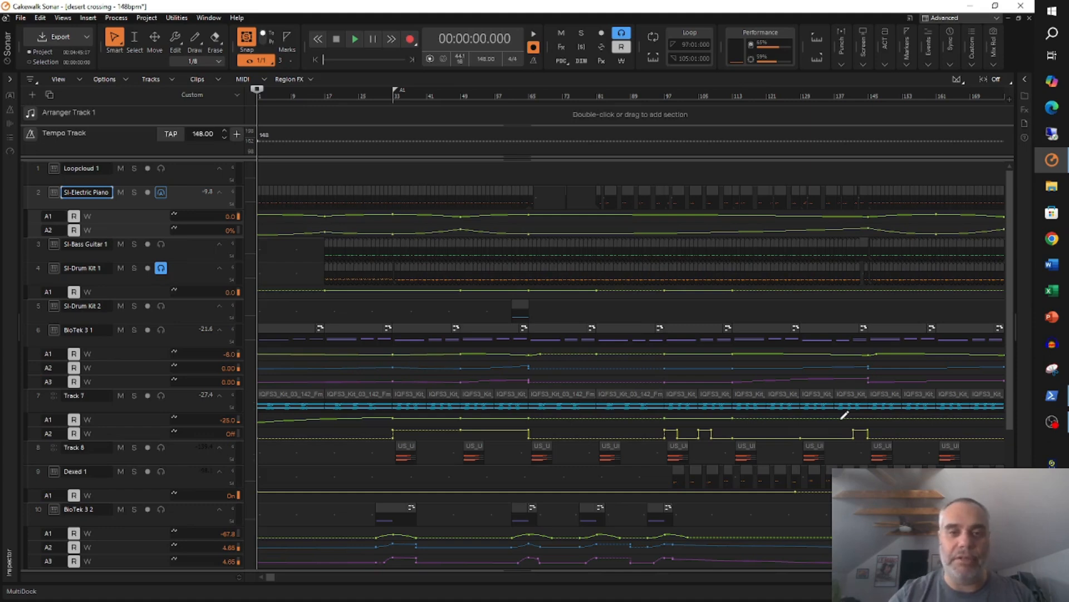
# Play the full 148bpm mix from the start.
pyautogui.press('space')
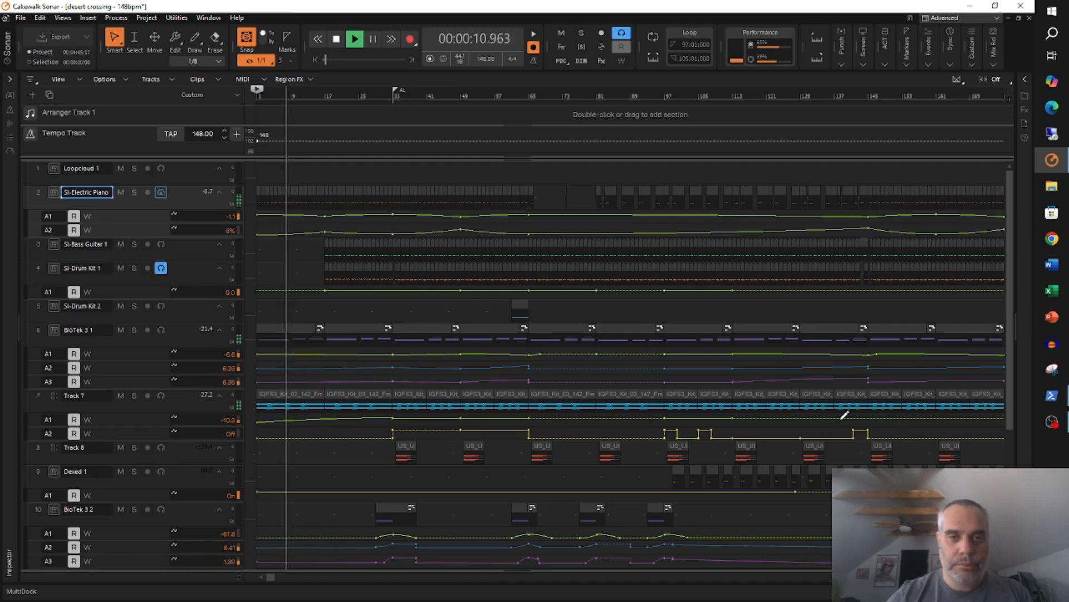
pyautogui.press('space')
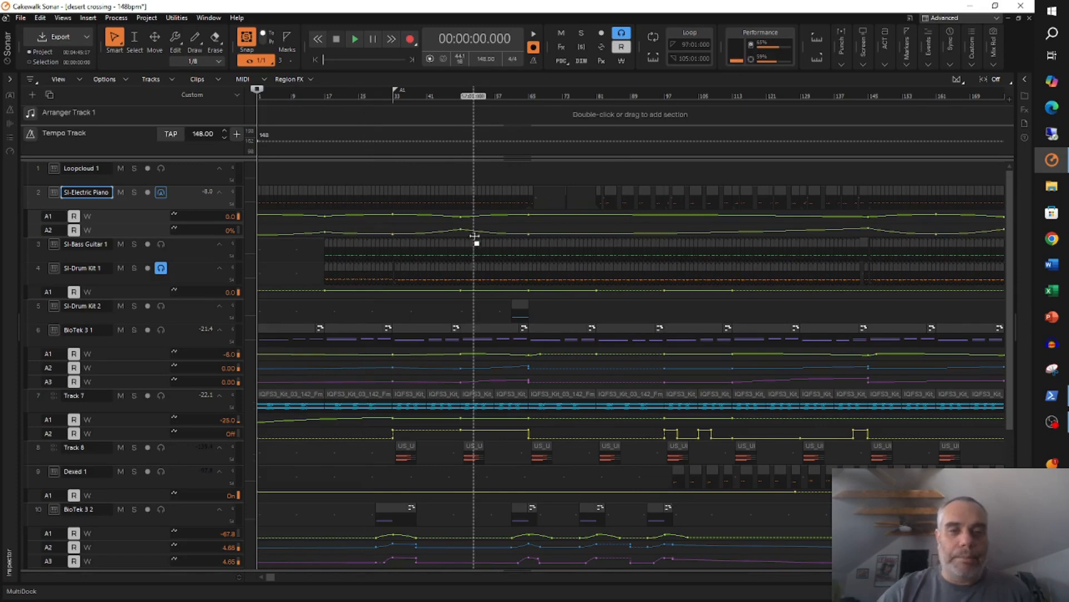
# Play the full 148bpm mix from measure 65.
pyautogui.click(529, 97)
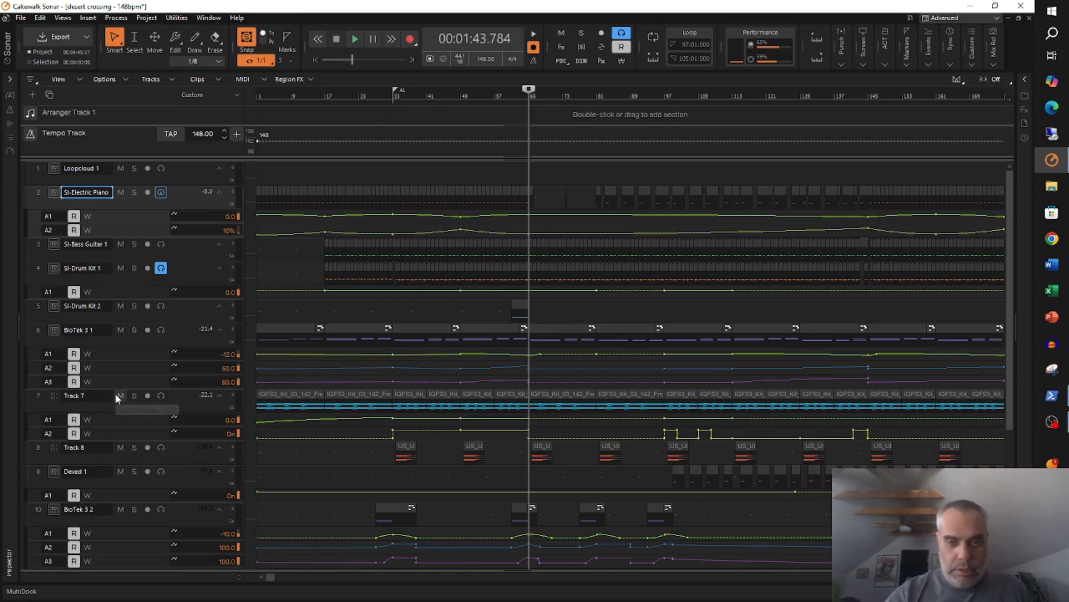
pyautogui.press('space')
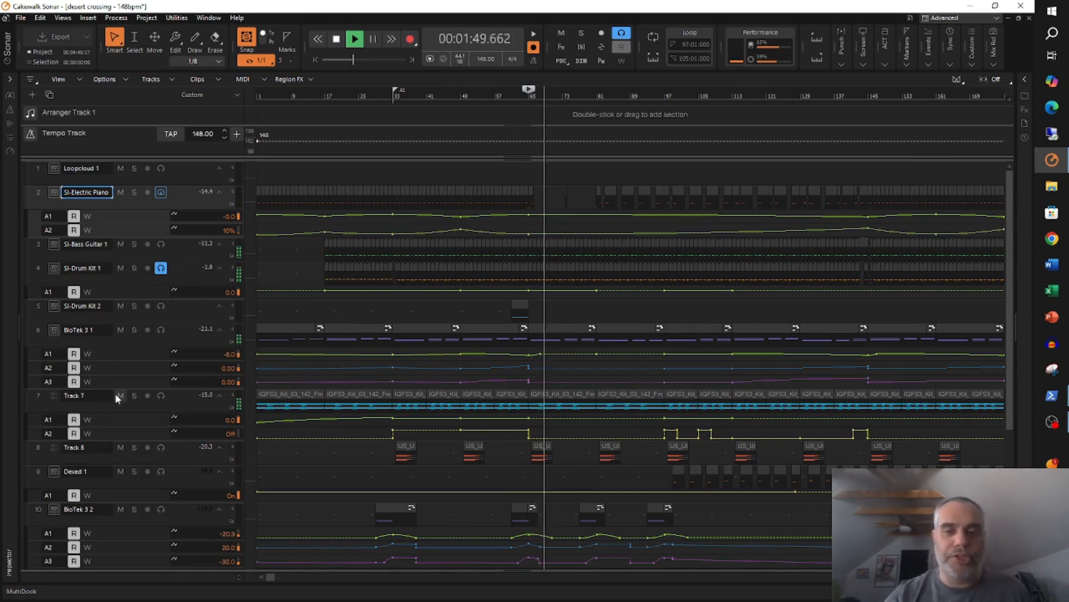
pyautogui.press('space')
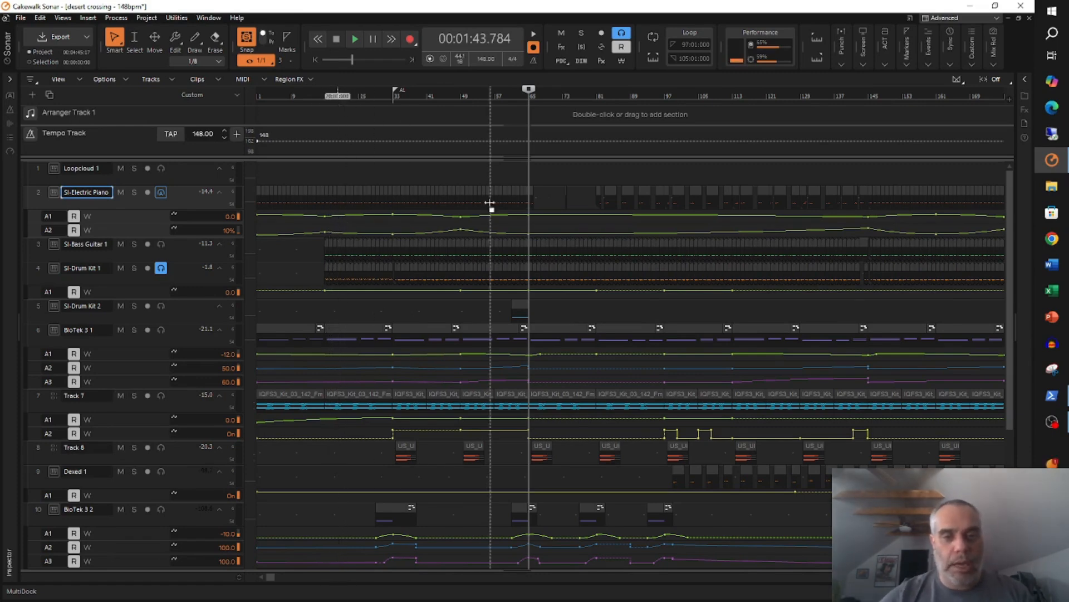
# Solo SI-Bass Guitar 1 in the 148bpm project and play it from measure 65.
pyautogui.click(133, 245)
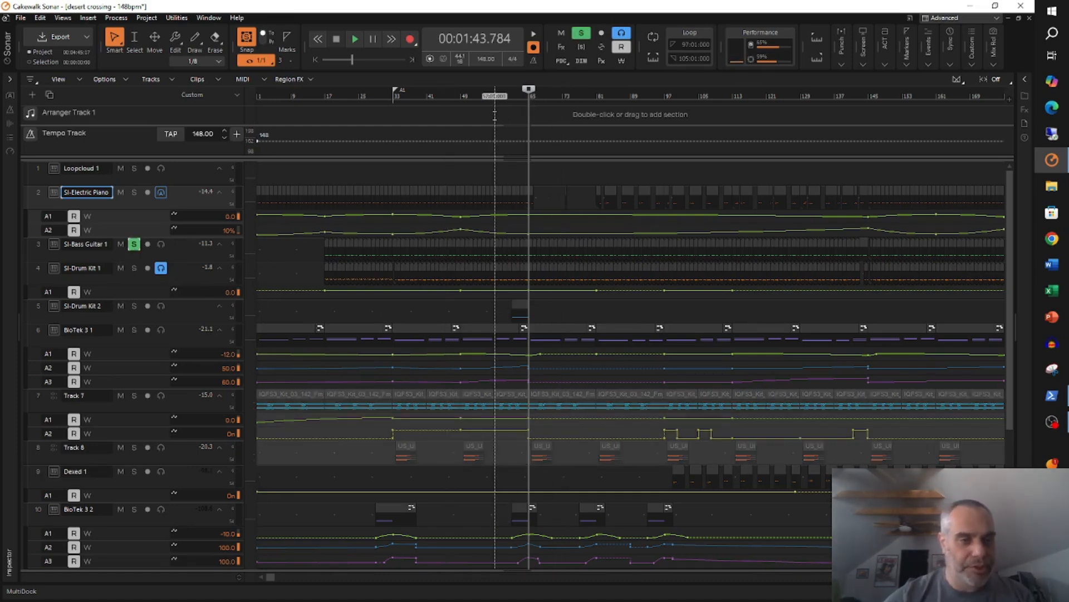
pyautogui.press('space')
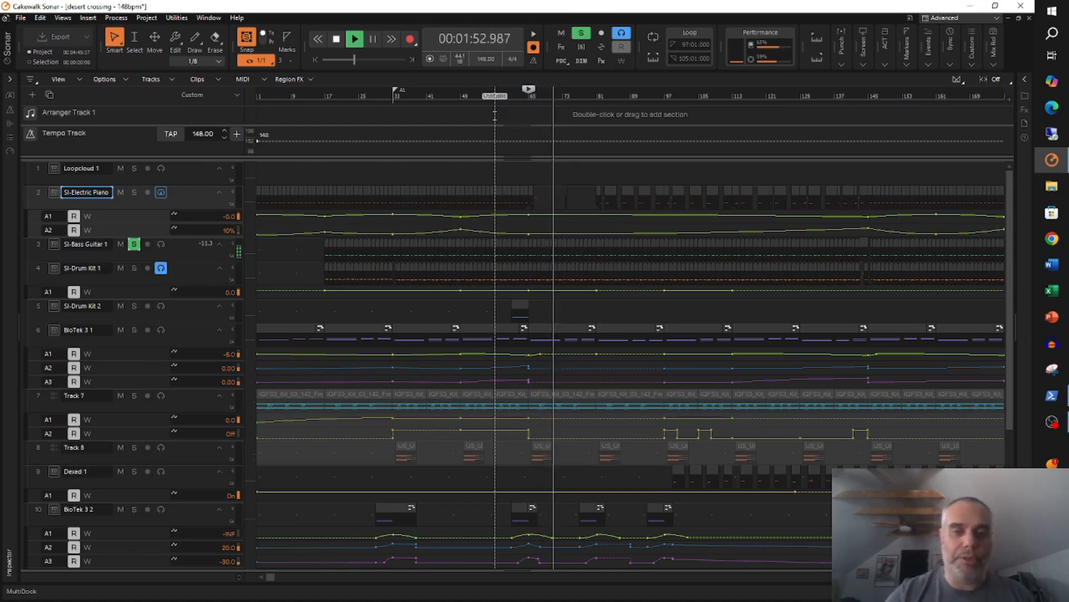
pyautogui.press('space')
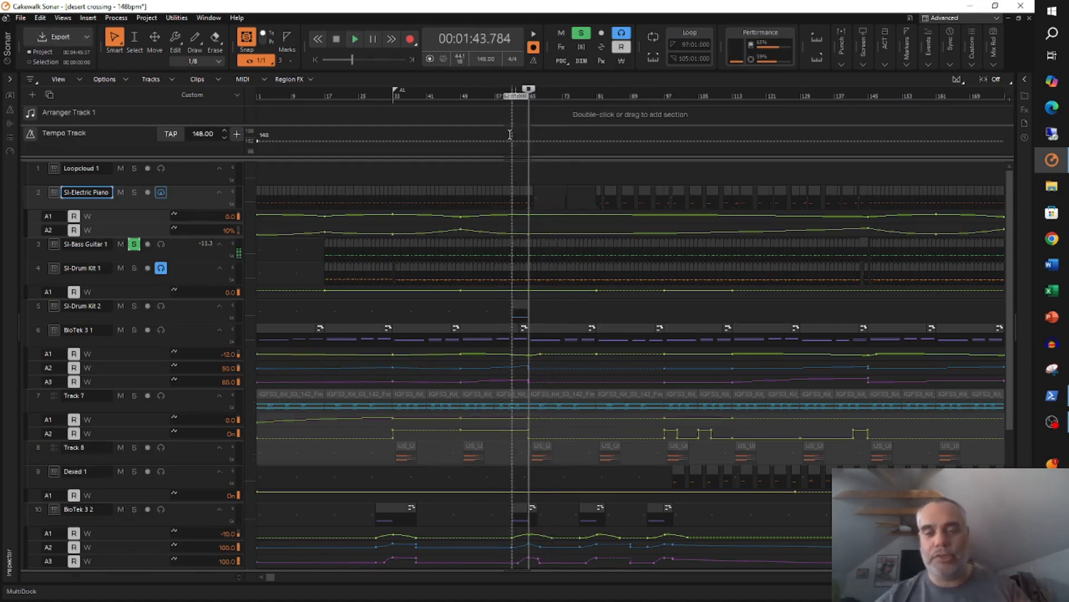
# Switch to the desert crossing - 123bpm project and play SI-Bass Guitar 1 soloed from measure 65.
pyautogui.click(209, 17)
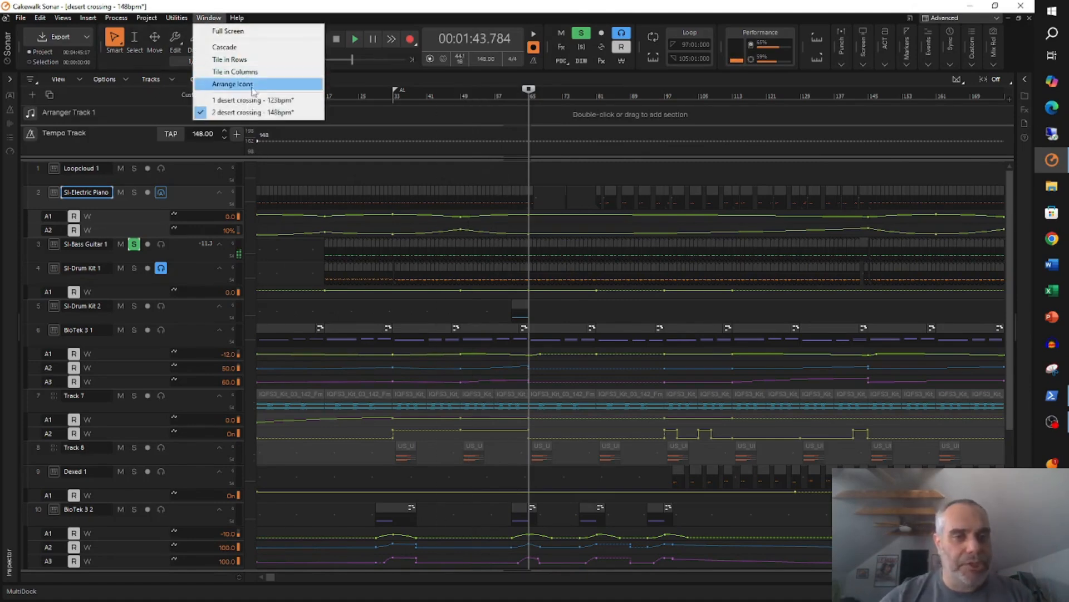
pyautogui.click(248, 97)
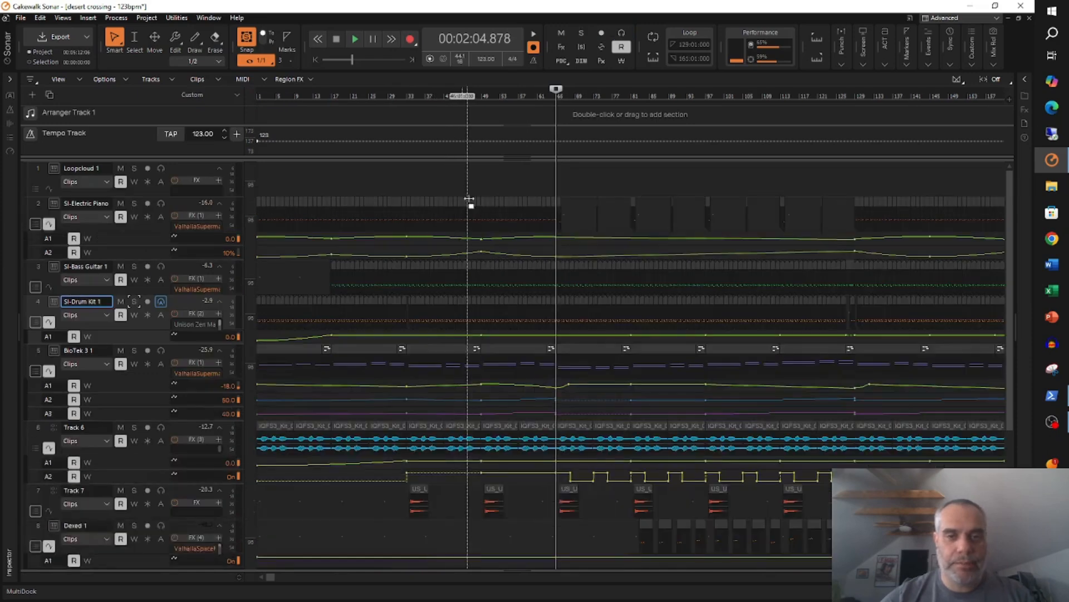
pyautogui.click(135, 266)
pyautogui.press('space')
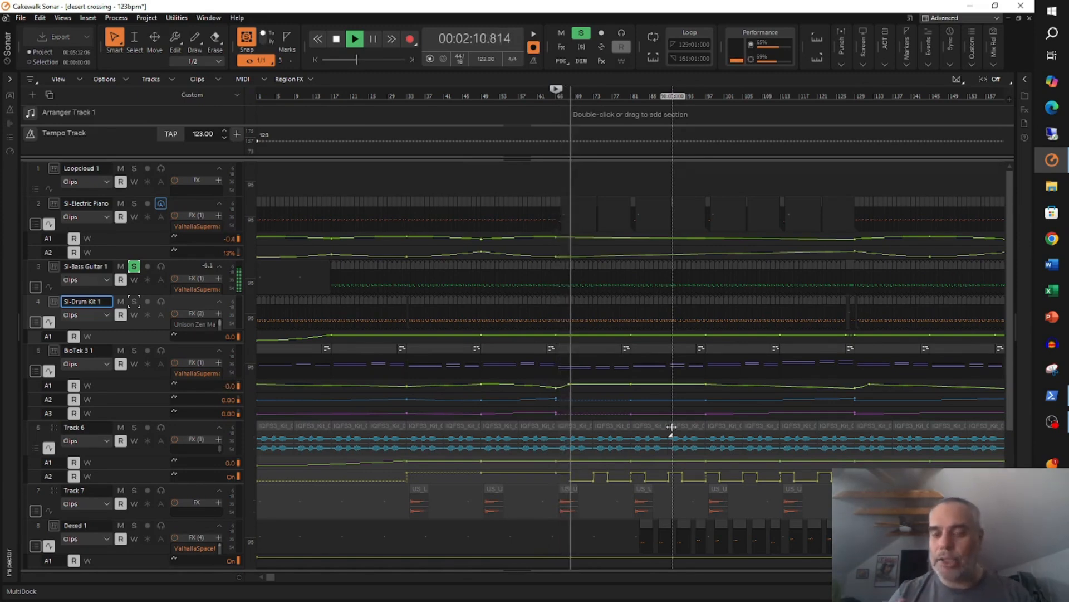
pyautogui.press('space')
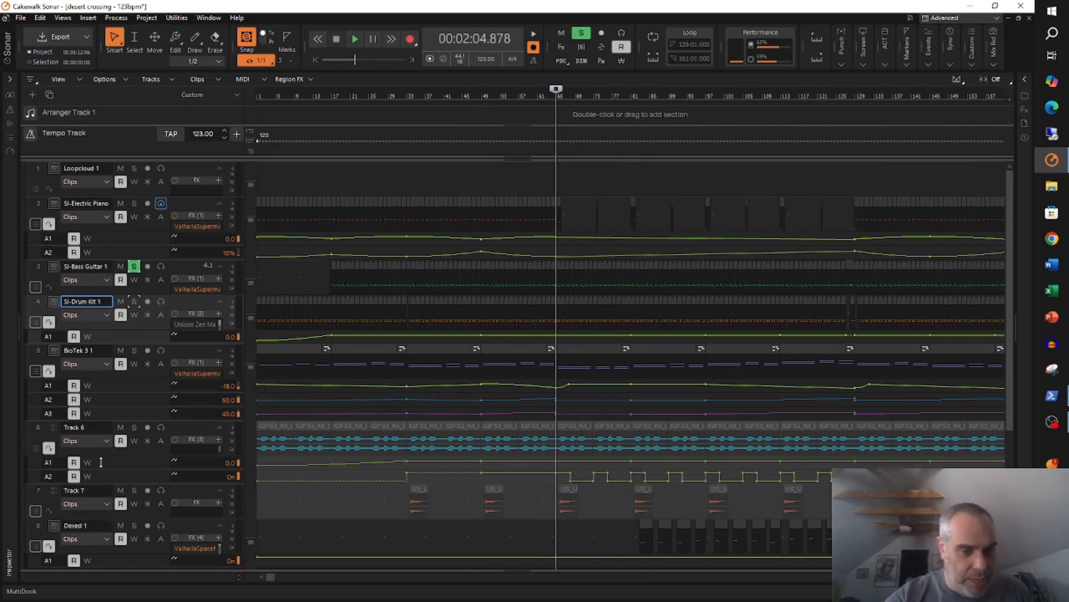
# Solo Track 7 instead of SI-Bass Guitar 1 and play it from measure 65.
pyautogui.scroll(-2, 101, 462)
pyautogui.scroll(1, 107, 456)
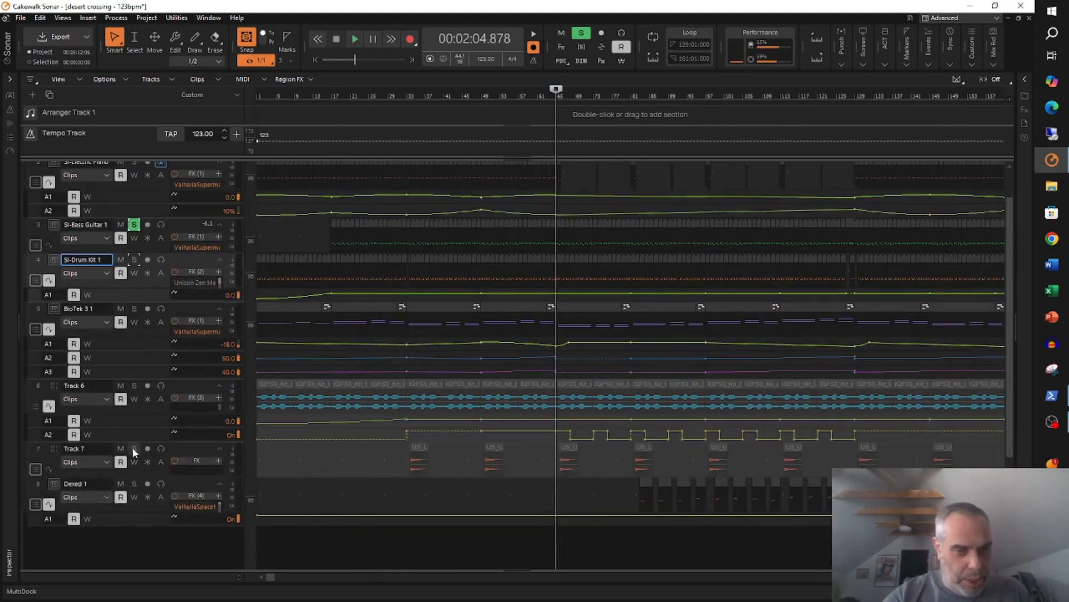
pyautogui.click(134, 449)
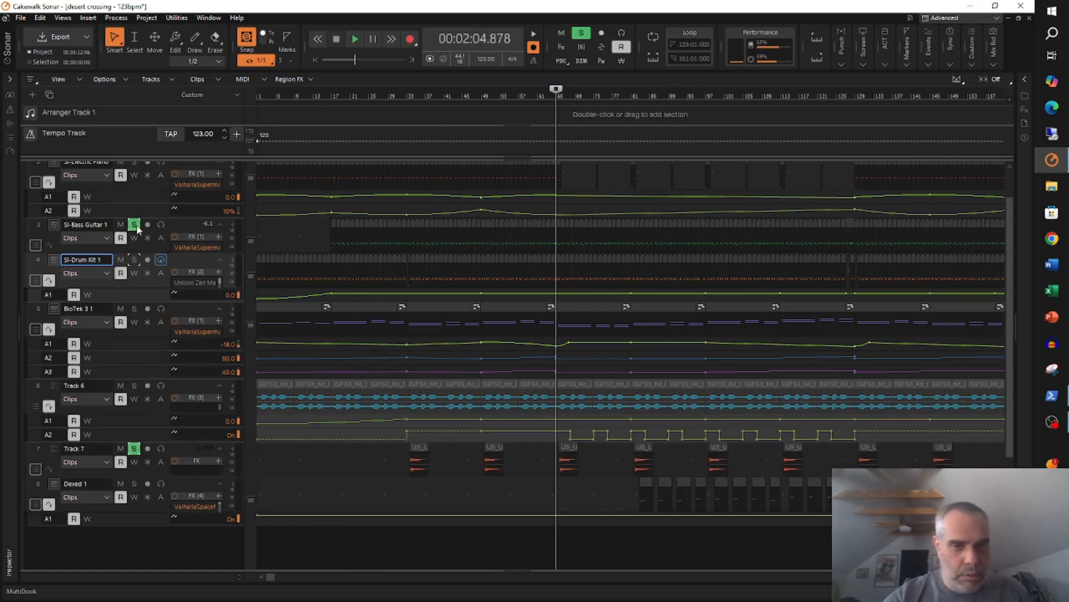
pyautogui.press('space')
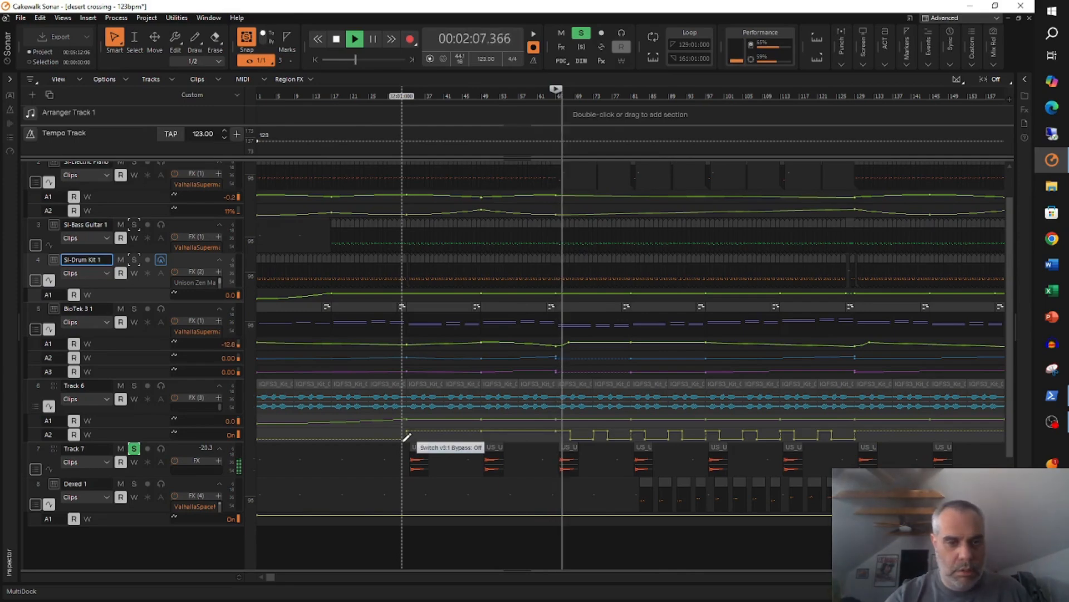
pyautogui.press('space')
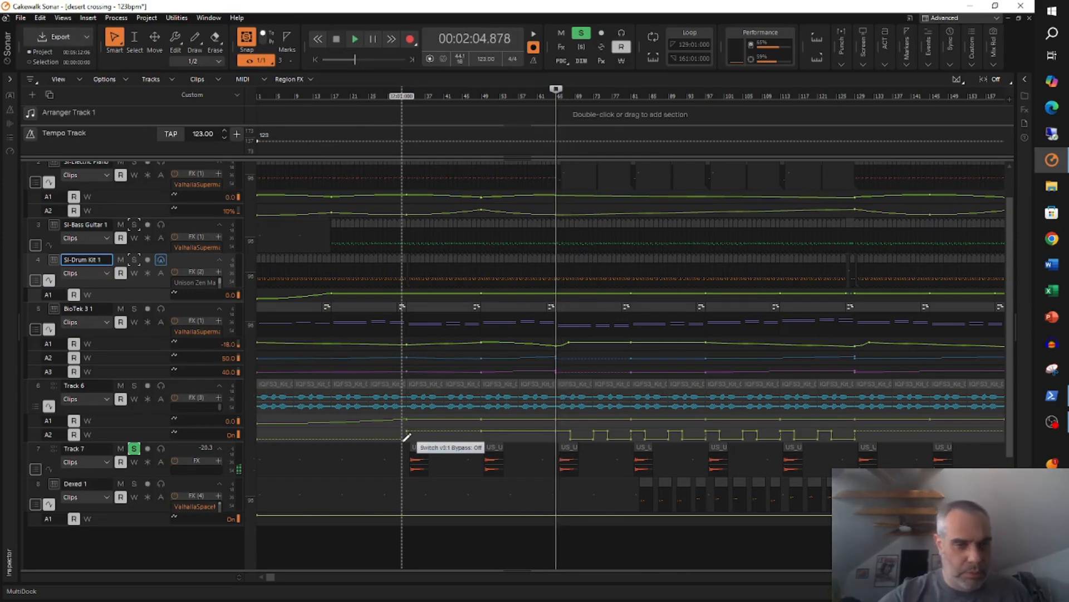
# Solo Track 6 instead of Track 7 and play it from measure 65.
pyautogui.click(133, 448)
pyautogui.click(134, 385)
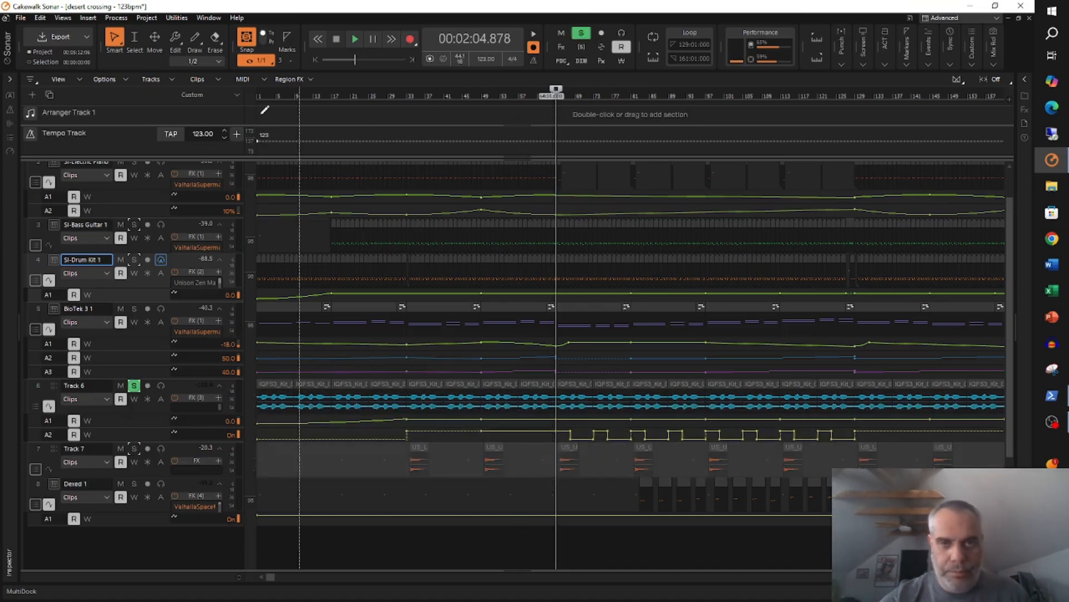
pyautogui.press('space')
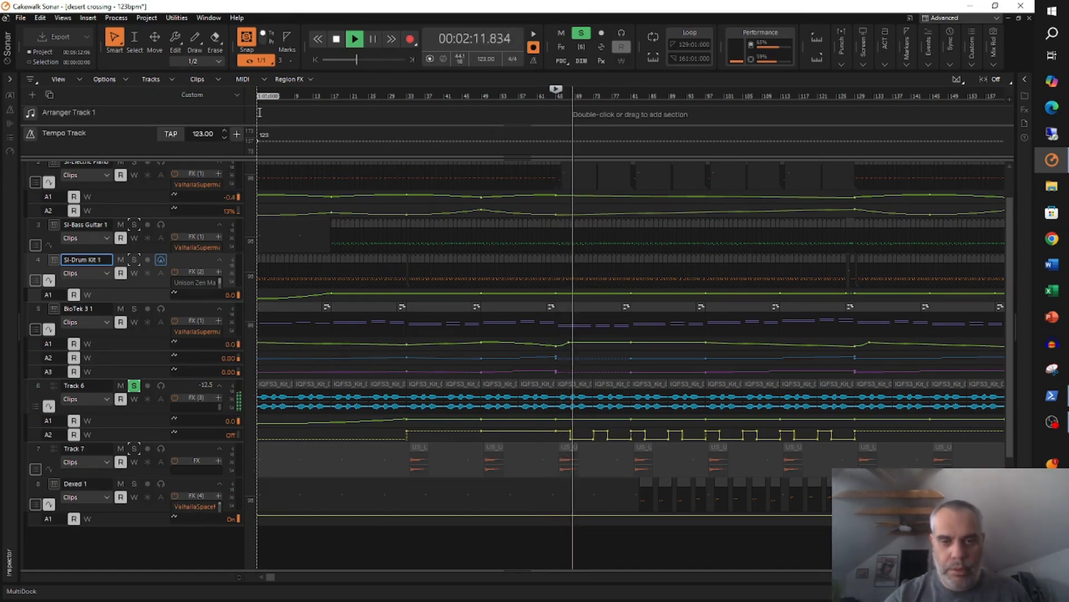
pyautogui.press('space')
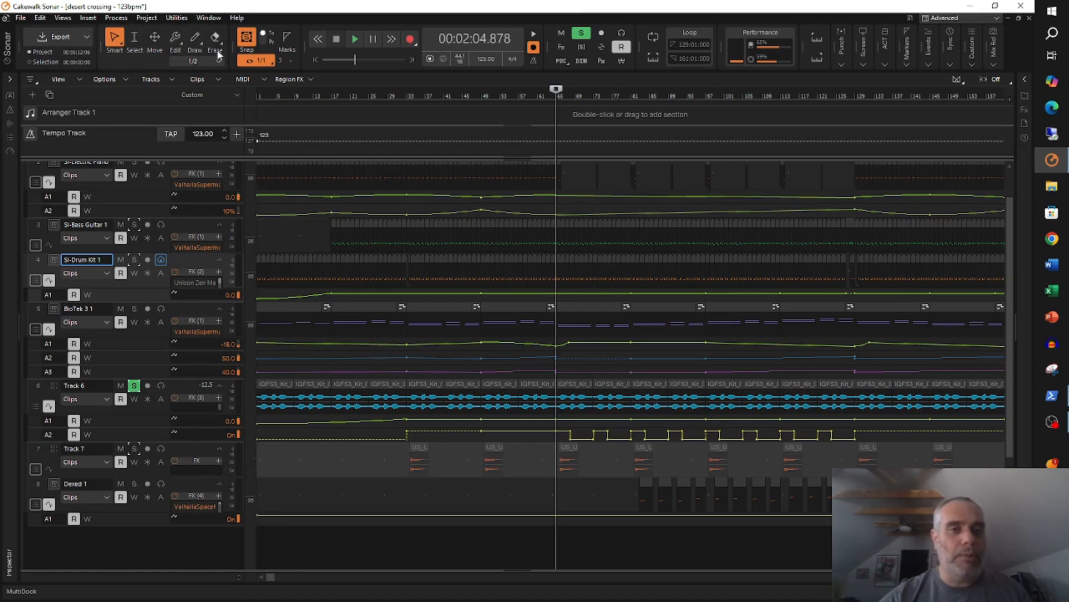
# Switch to the desert crossing - 148bpm project and play Track 7 soloed instead of SI-Bass Guitar 1 from measure 97.
pyautogui.click(209, 18)
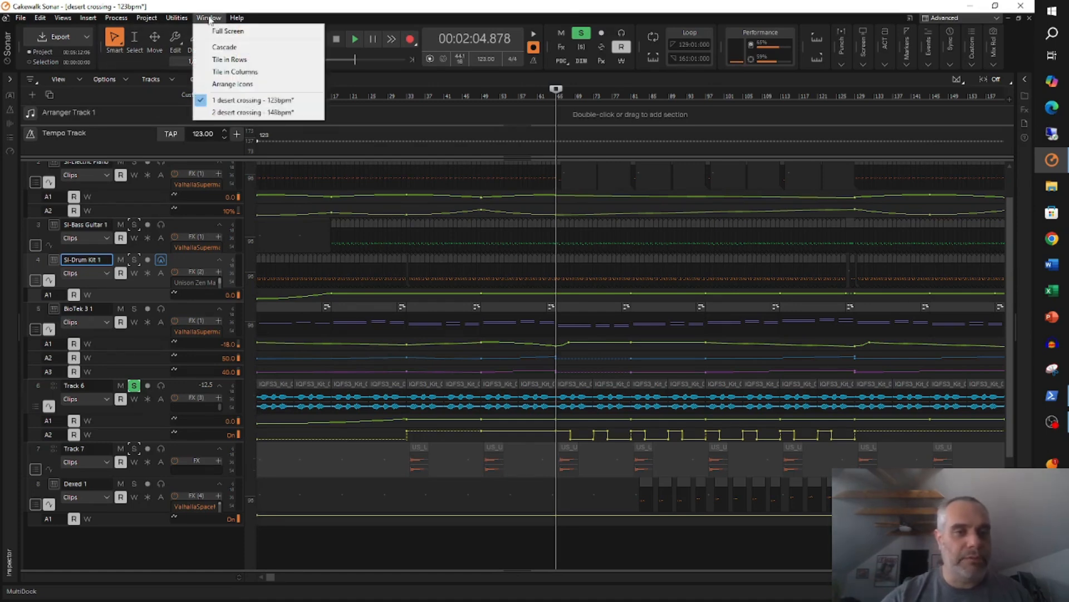
pyautogui.click(227, 113)
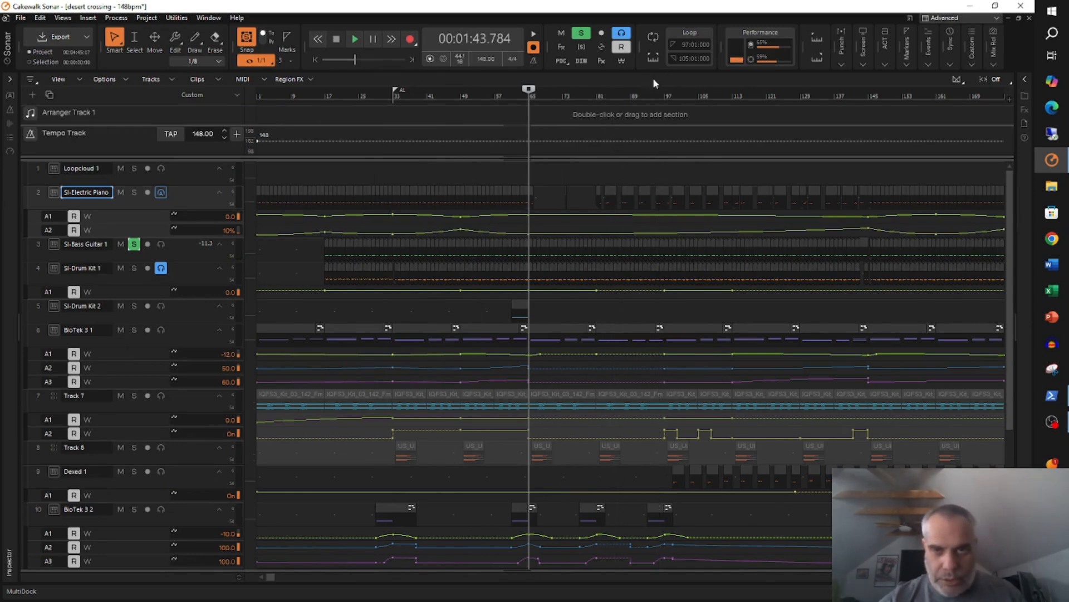
pyautogui.click(664, 97)
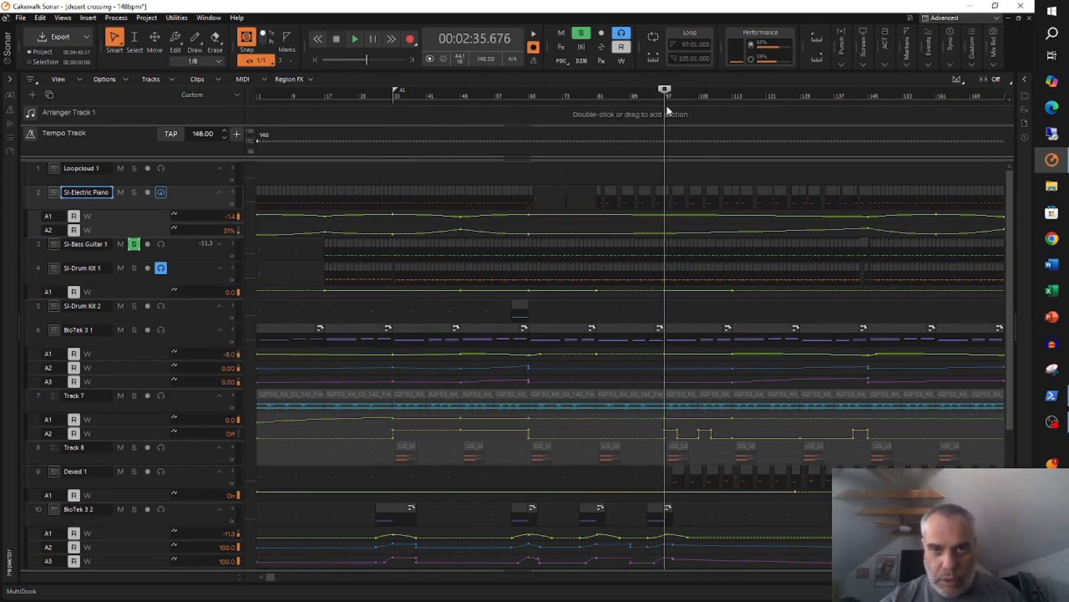
pyautogui.click(135, 396)
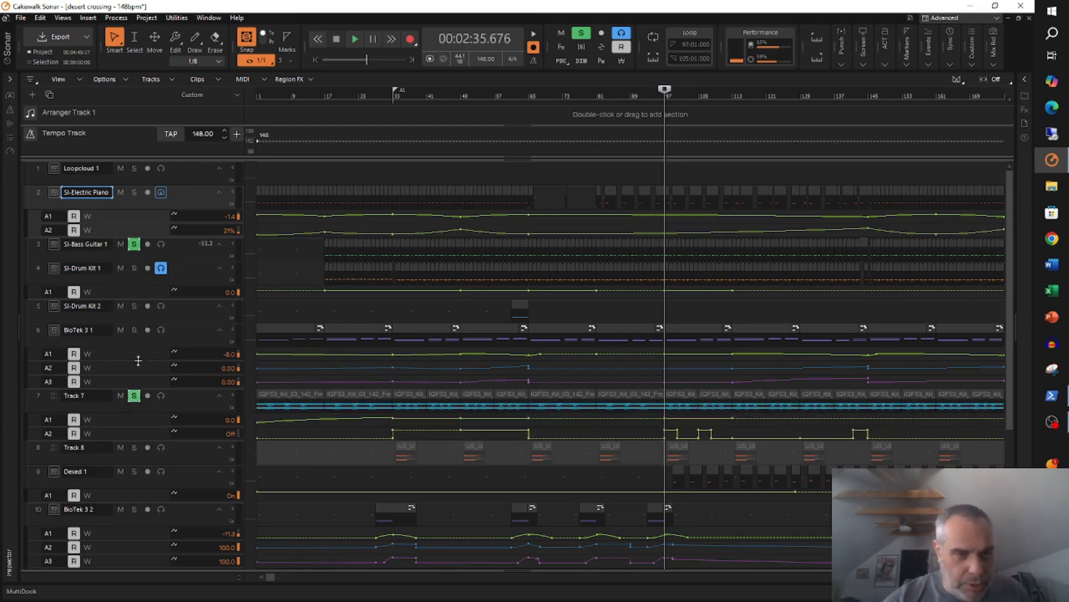
pyautogui.click(134, 244)
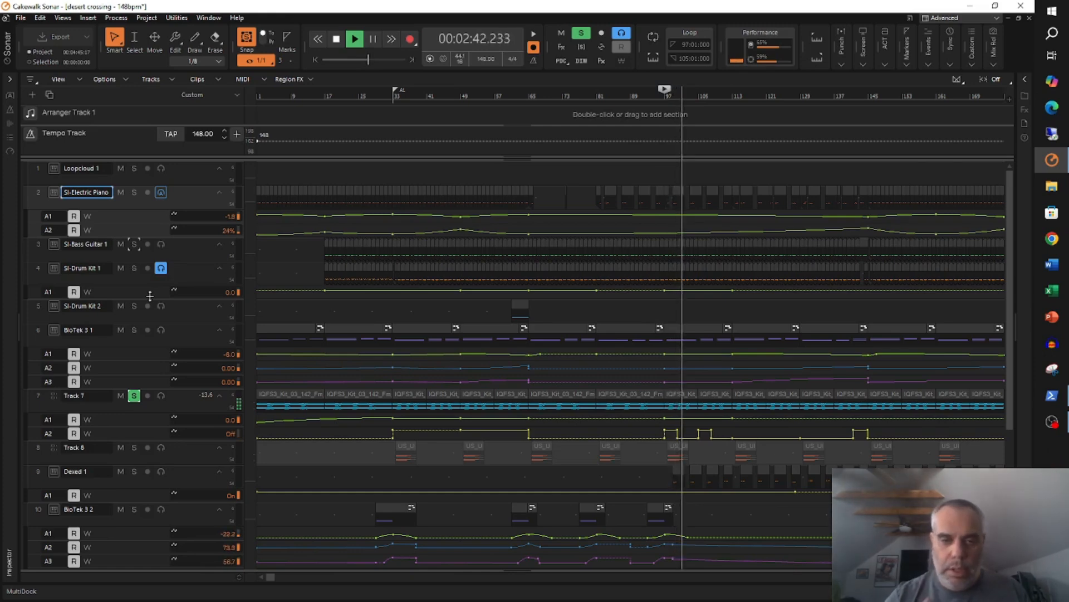
# Compare Track 7 with the full mix by turning its solo off and on during playback, and stop.
pyautogui.click(134, 396)
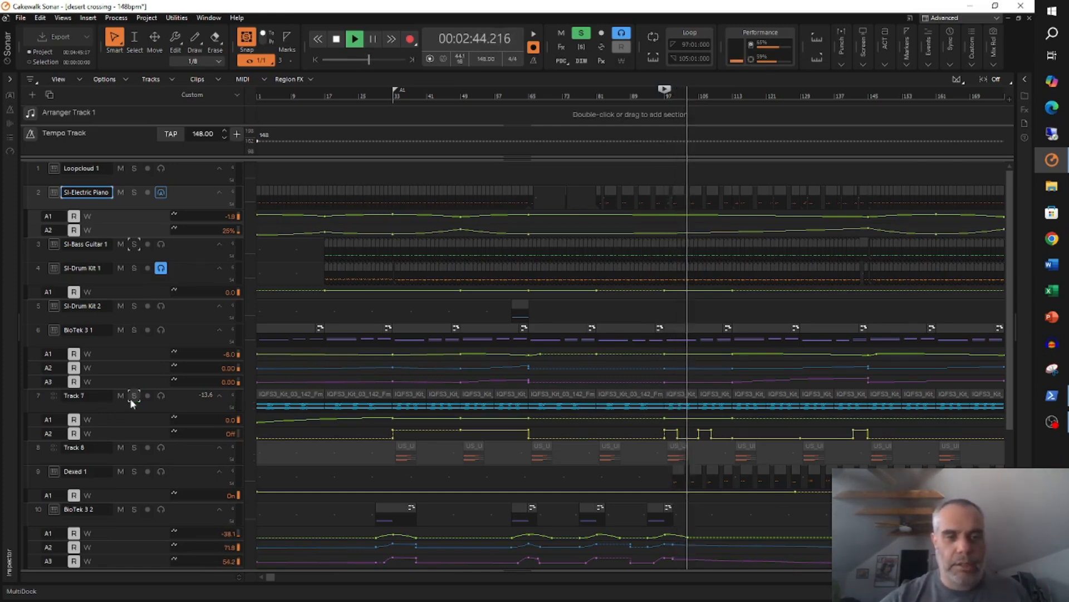
pyautogui.click(134, 395)
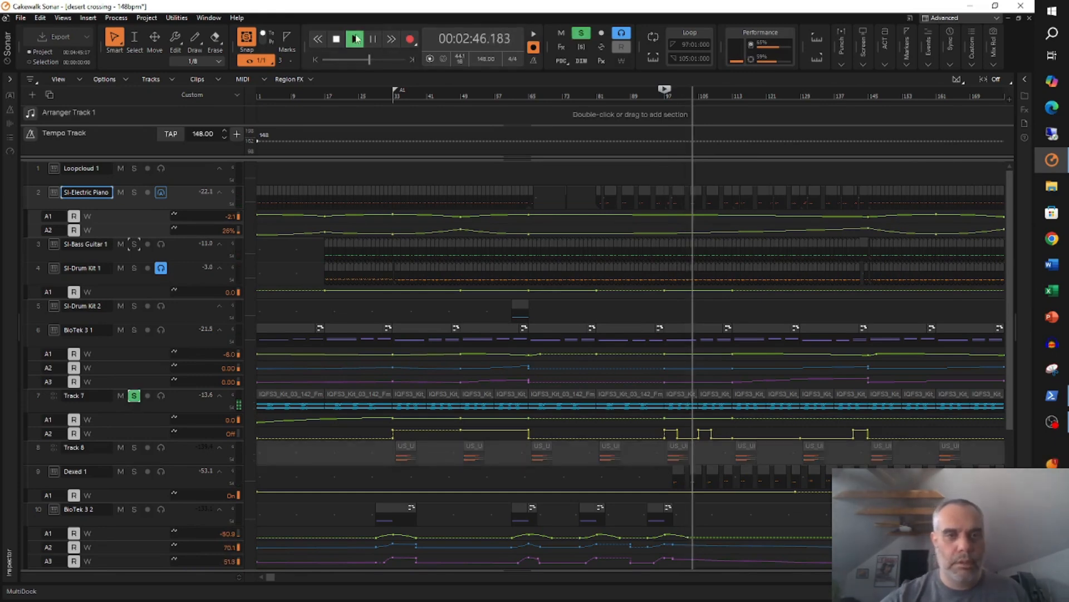
pyautogui.press('space')
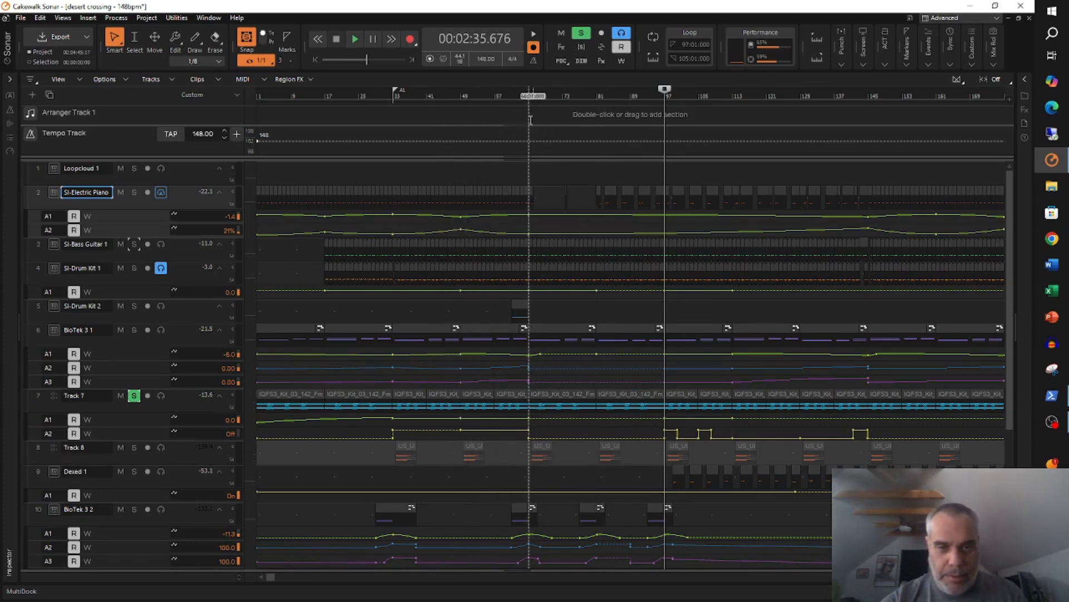
# Play the soloed Track 7 from measure 65 and stop playback.
pyautogui.click(530, 99)
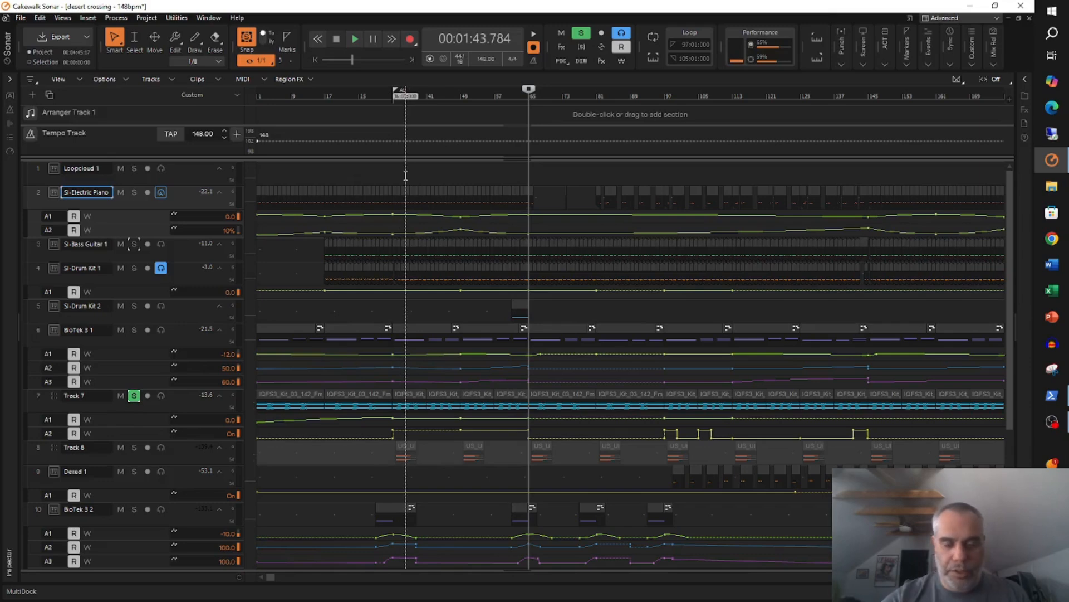
pyautogui.press('space')
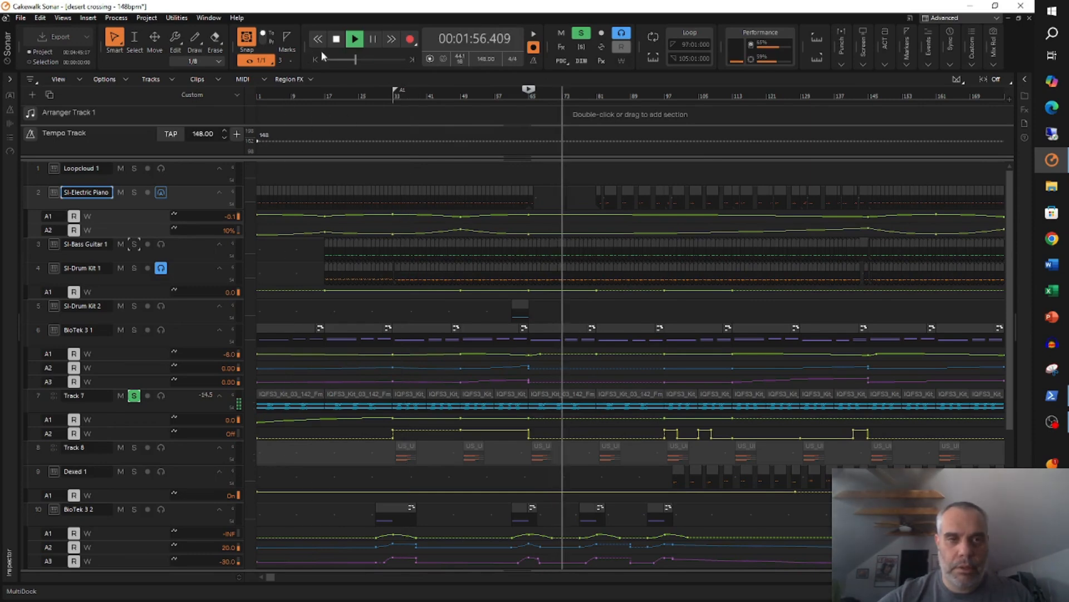
pyautogui.click(337, 39)
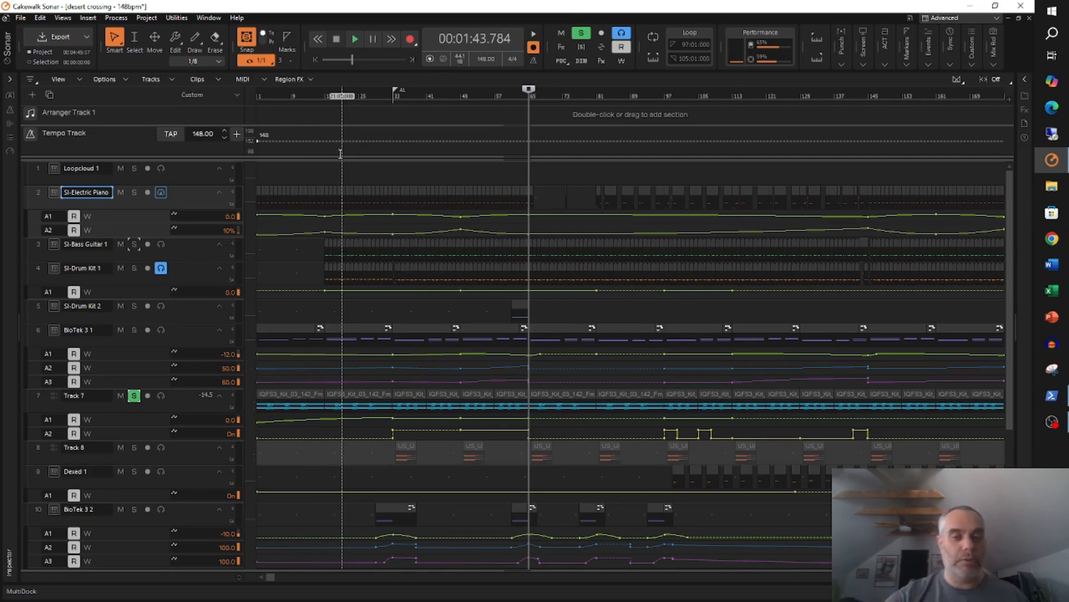
# Unsolo Track 7 and play the full mix from measure 65, and stop playback.
pyautogui.click(133, 395)
pyautogui.press('space')
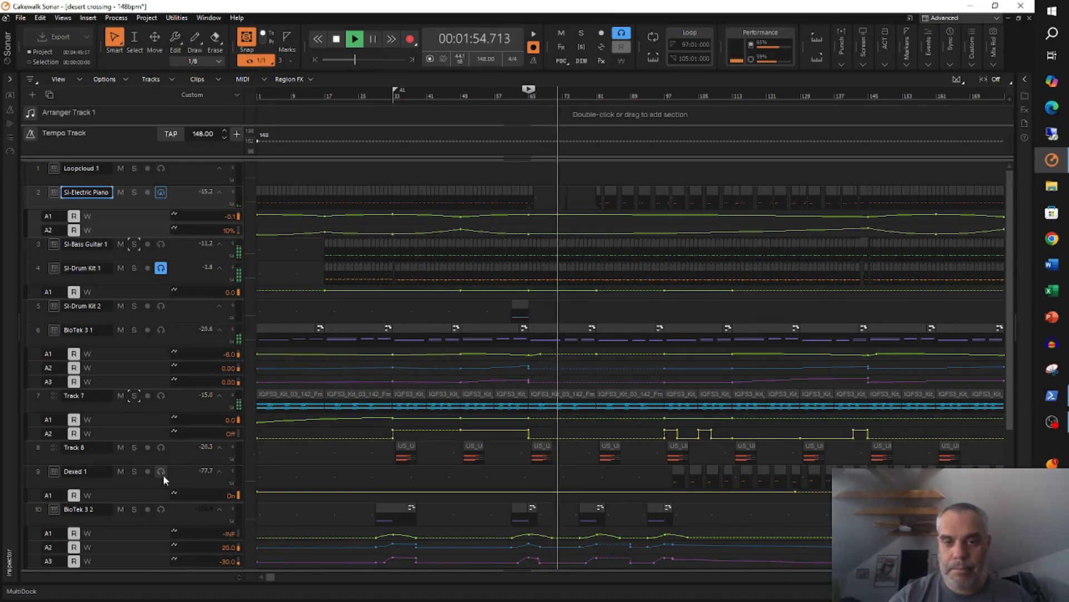
pyautogui.press('space')
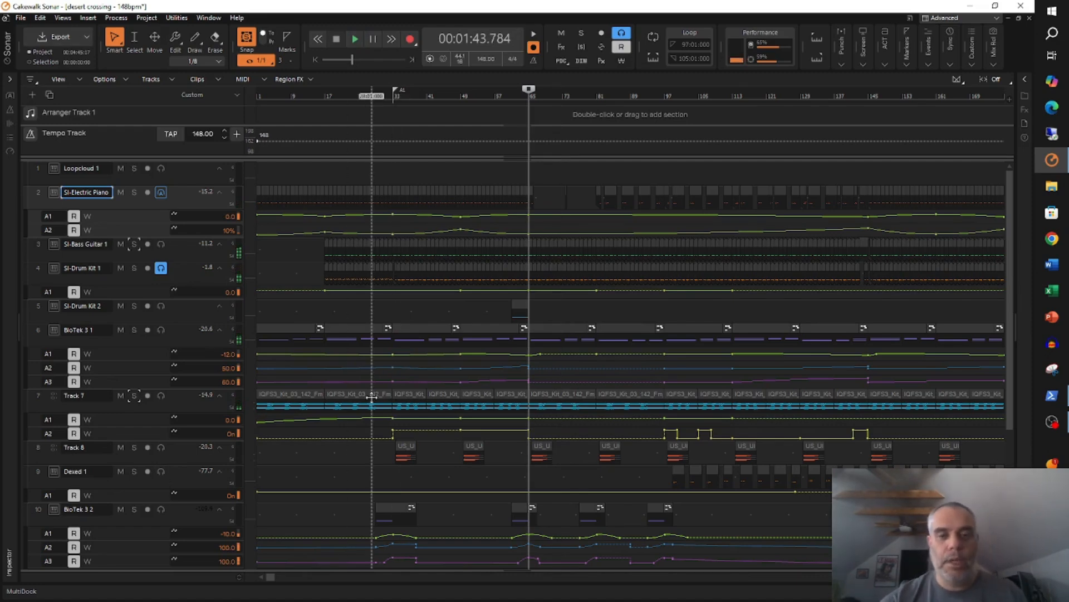